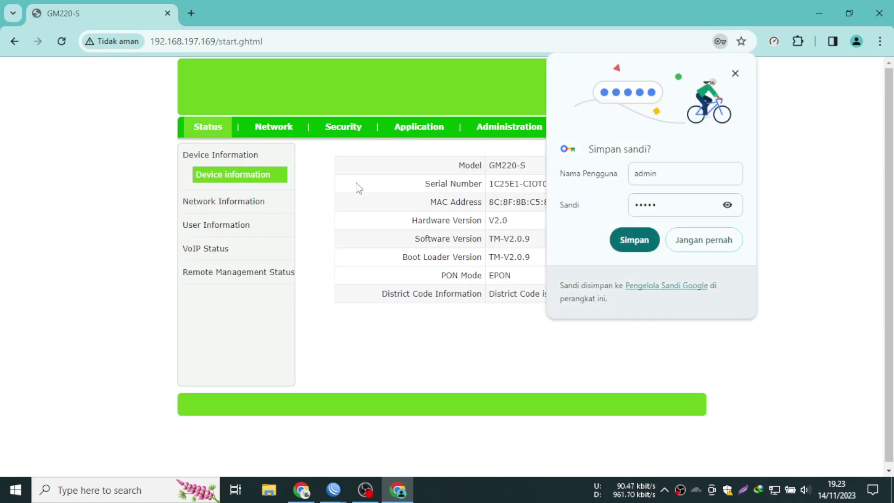
- Decline saving the login credentials and review the IPv4 connection details in the router's network status
left_click(711, 250)
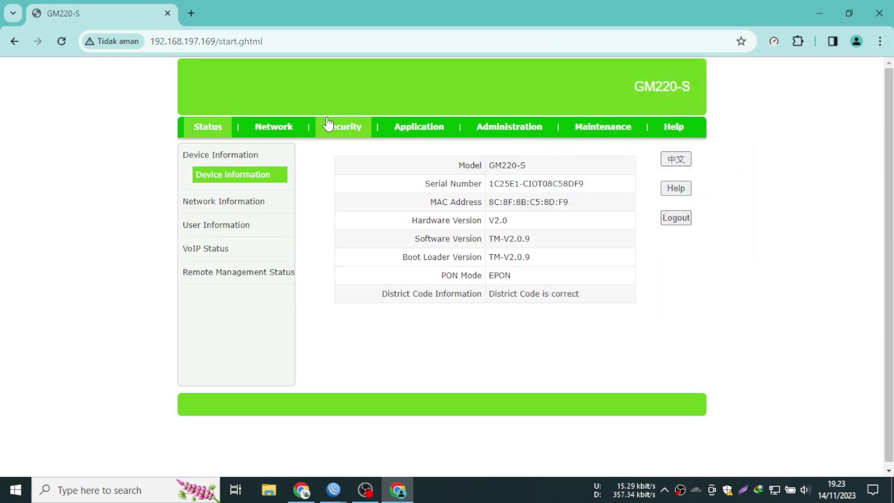
left_click(241, 208)
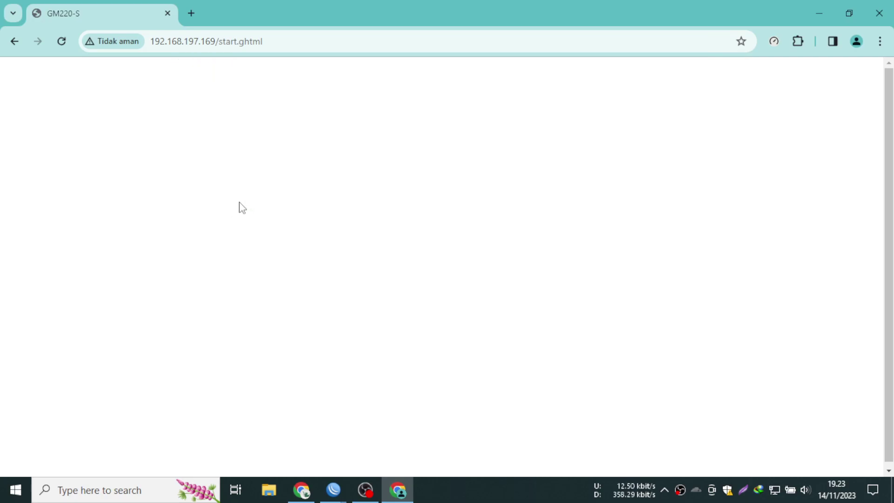
scroll(433, 256, "down", 3)
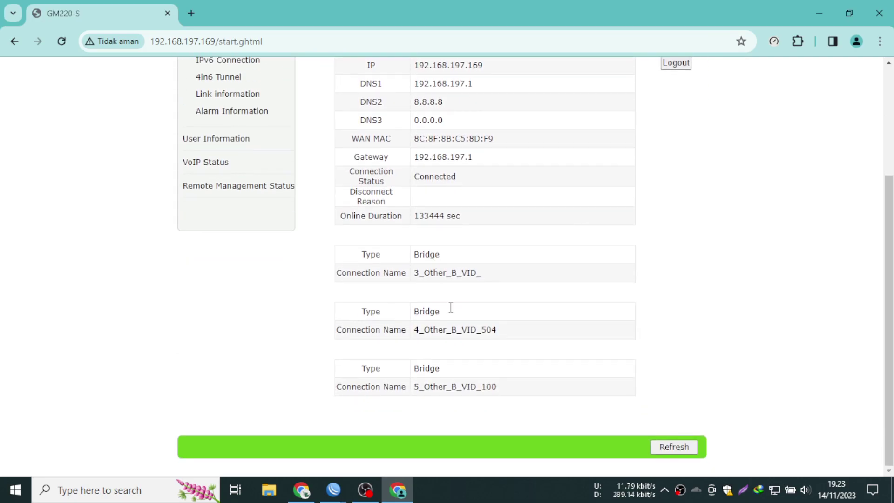
scroll(469, 360, "up", 3)
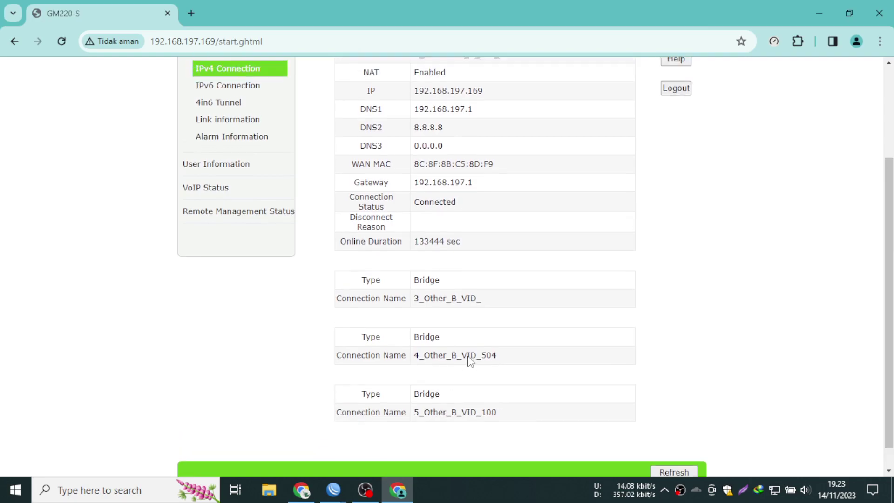
scroll(471, 357, "down", 3)
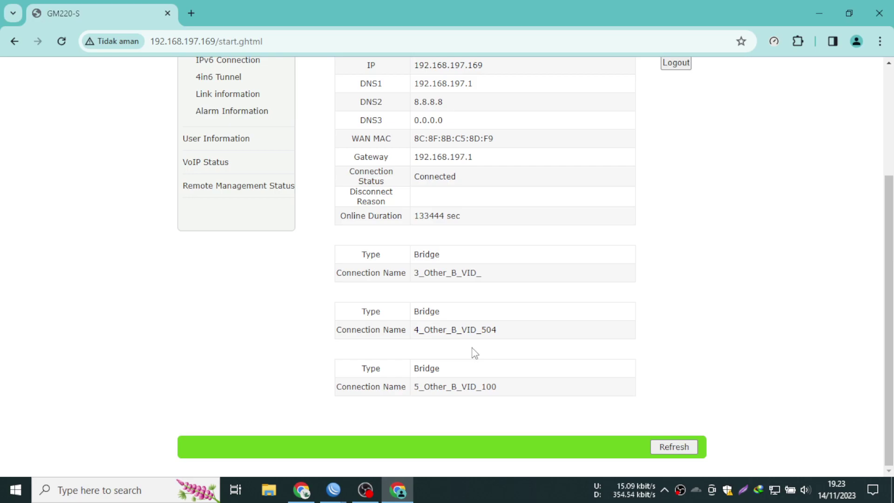
scroll(474, 353, "up", 4)
- Open the WAN connection settings and review the existing connections, including 4_Other_B_VID_504
left_click(264, 129)
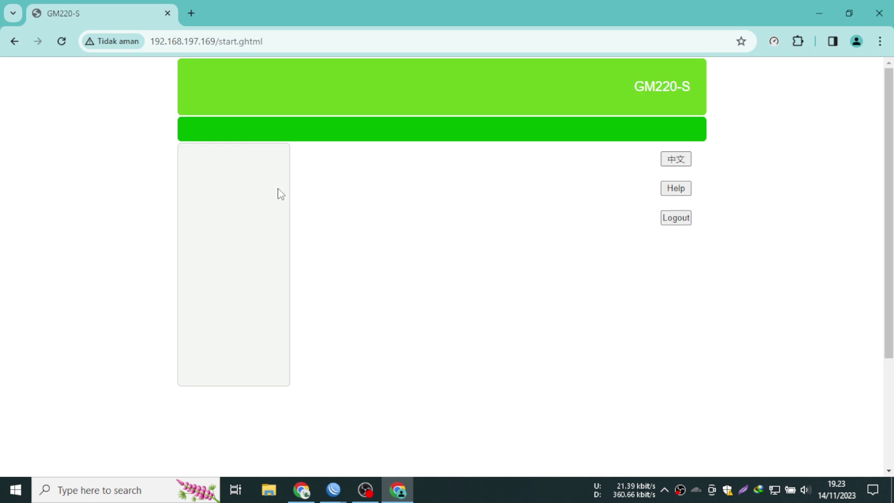
left_click(484, 200)
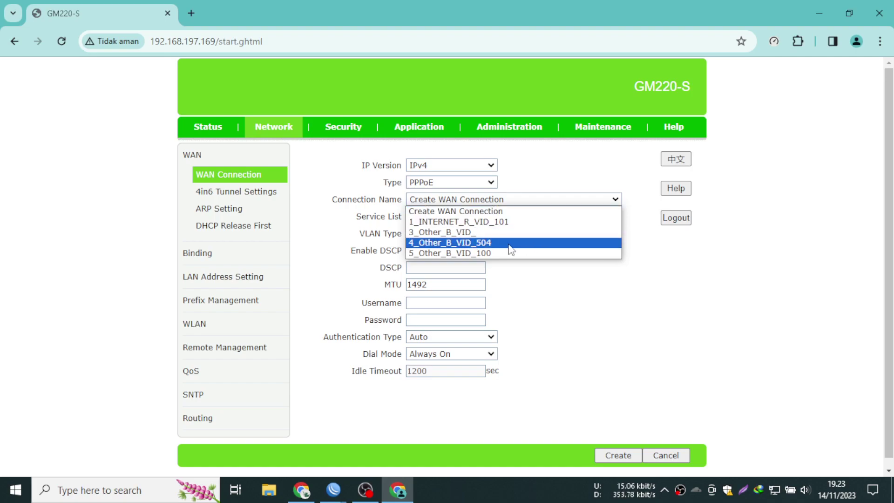
key("Escape")
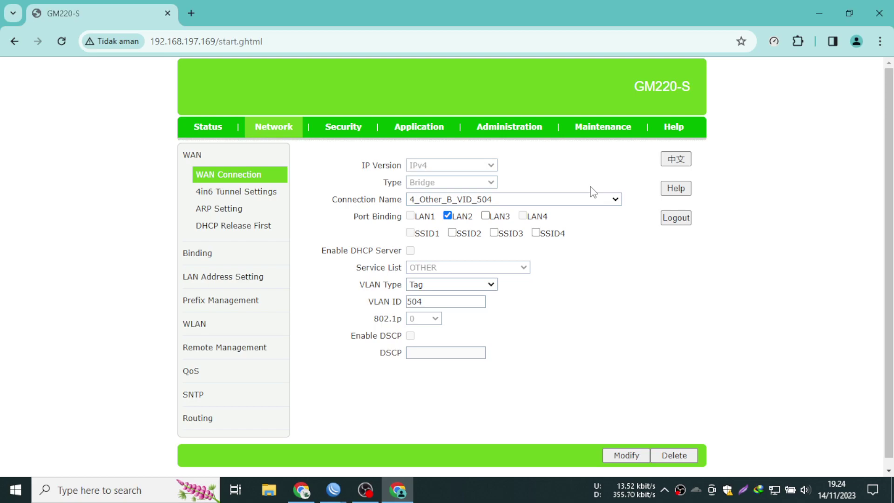
left_click(567, 200)
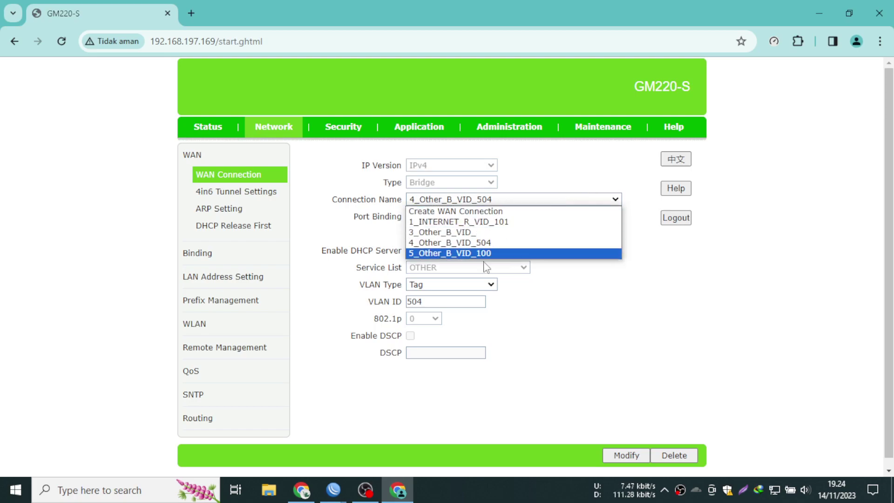
left_click(687, 296)
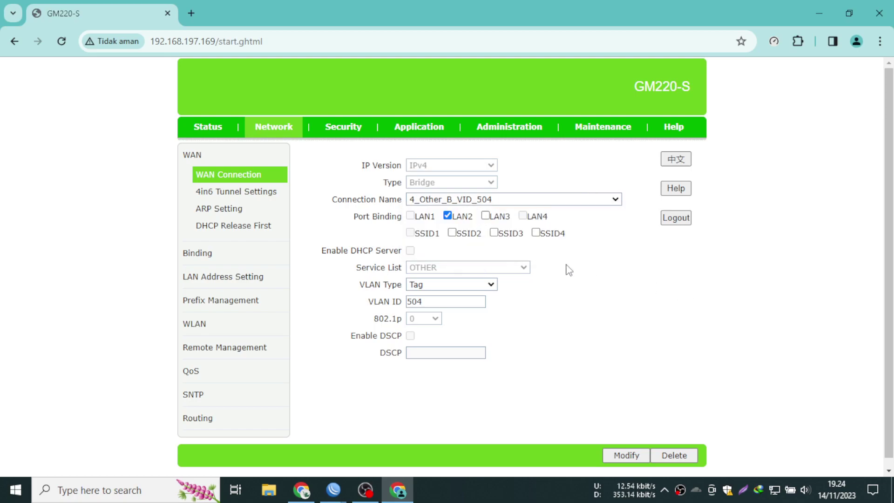
left_click(494, 203)
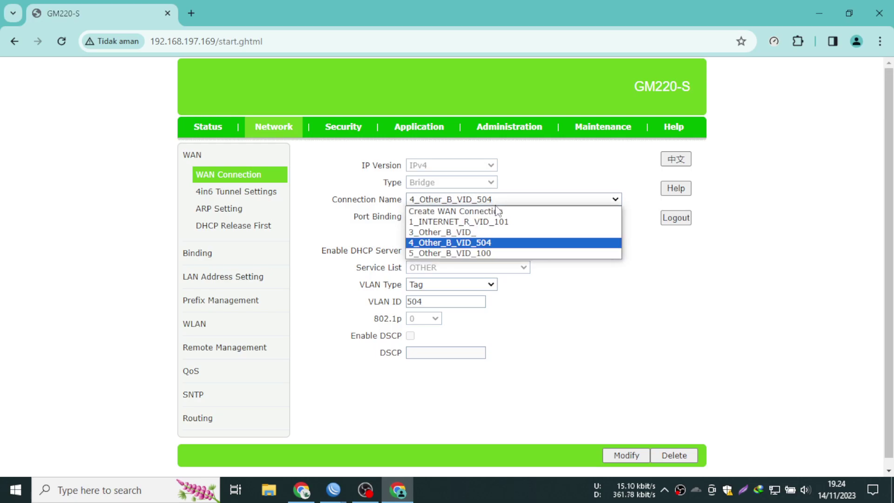
key("Escape")
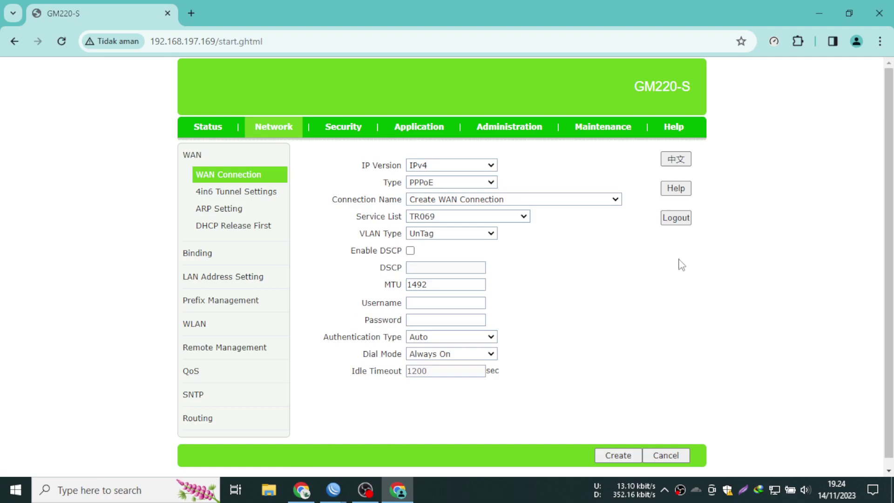
- Set the new WAN connection's type to Bridge and check its LAN3 port binding and service options
left_click(481, 183)
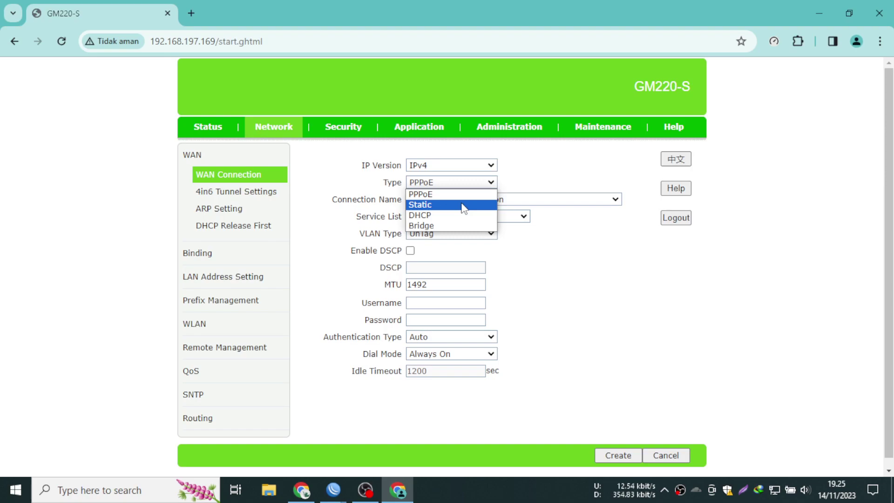
left_click(450, 226)
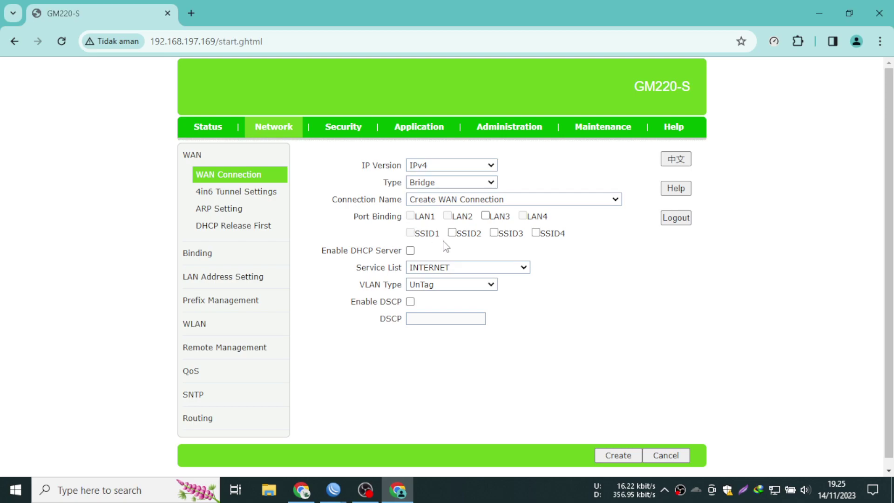
left_click(485, 216)
left_click(487, 217)
left_click(524, 271)
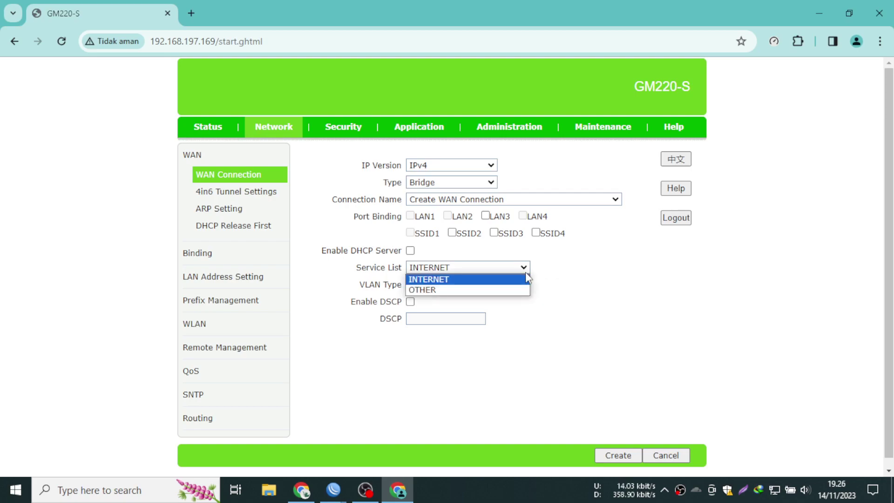
left_click(525, 272)
left_click(525, 272)
- Try the Static type for the new WAN connection, check the available services, and switch back to Bridge
left_click(440, 177)
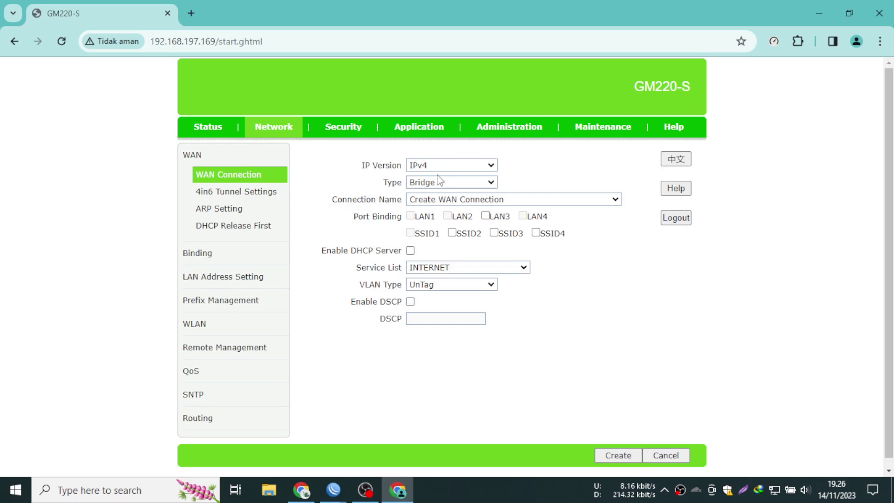
left_click(440, 183)
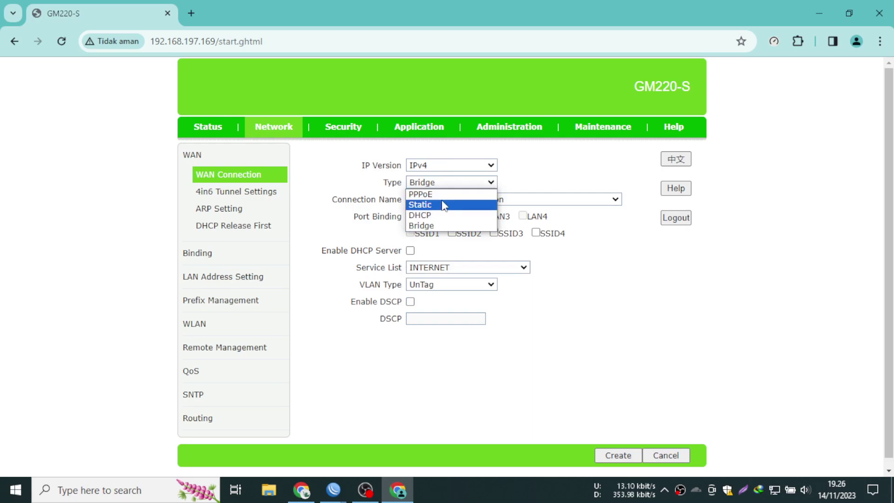
left_click(443, 205)
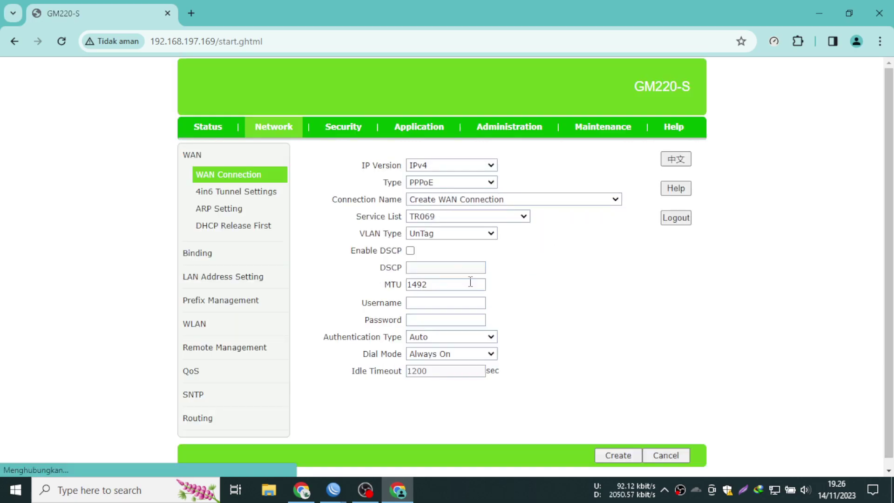
left_click(457, 217)
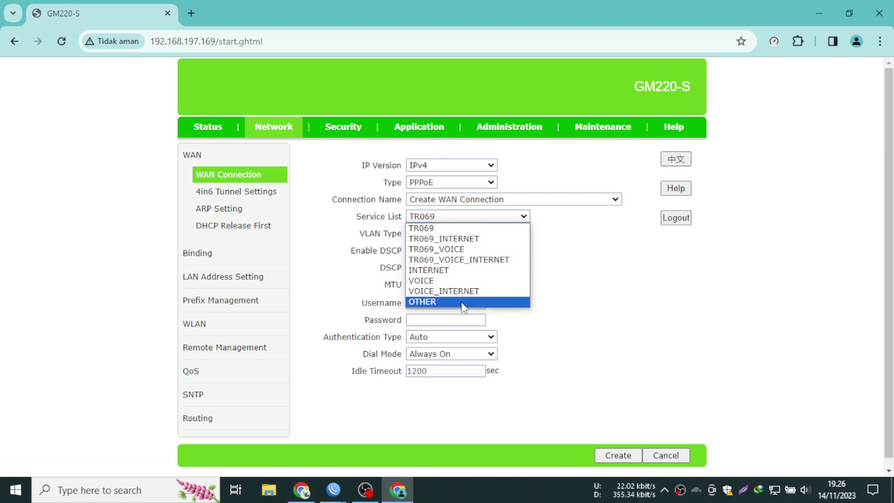
left_click(461, 183)
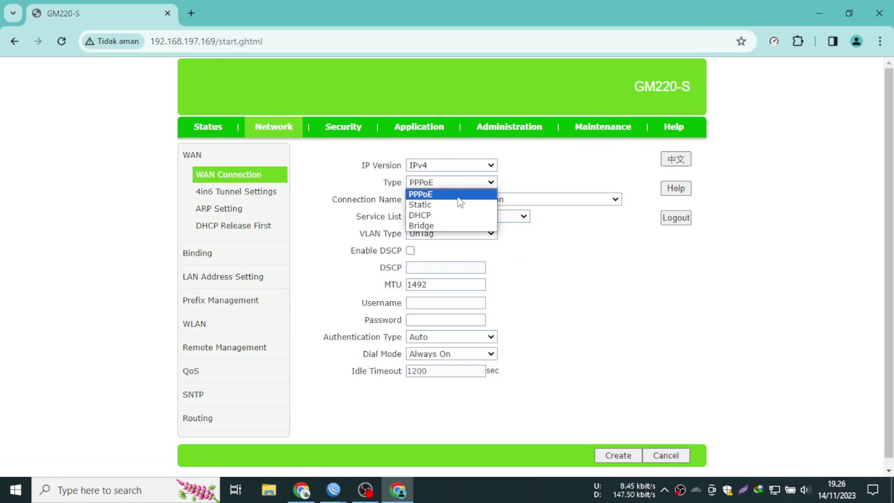
left_click(451, 225)
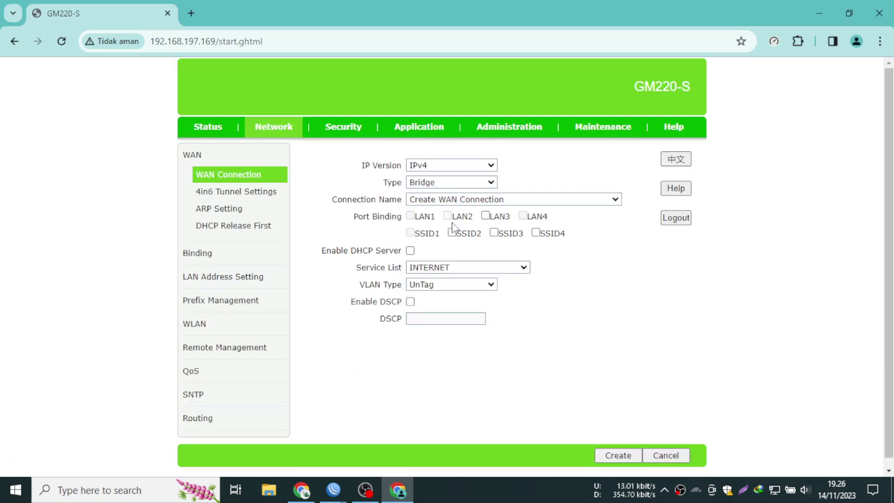
- Set the service of the new bridge connection to OTHER
left_click(466, 270)
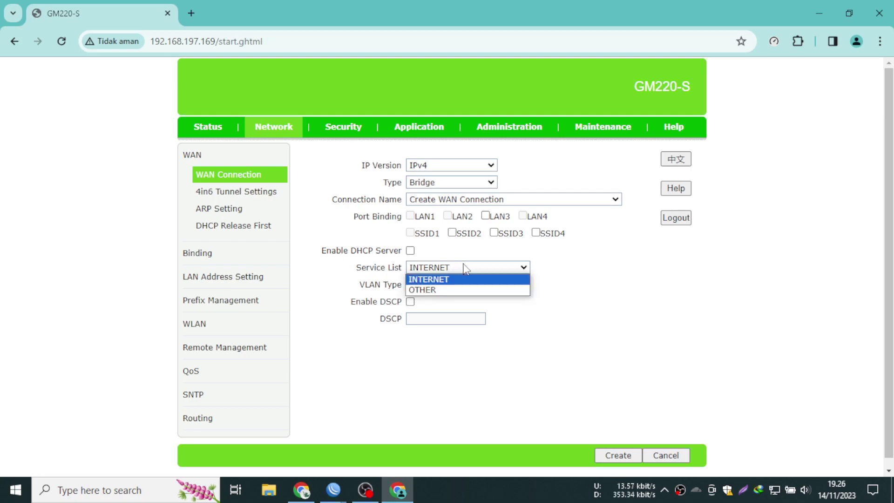
left_click(448, 279)
left_click(450, 269)
left_click(462, 289)
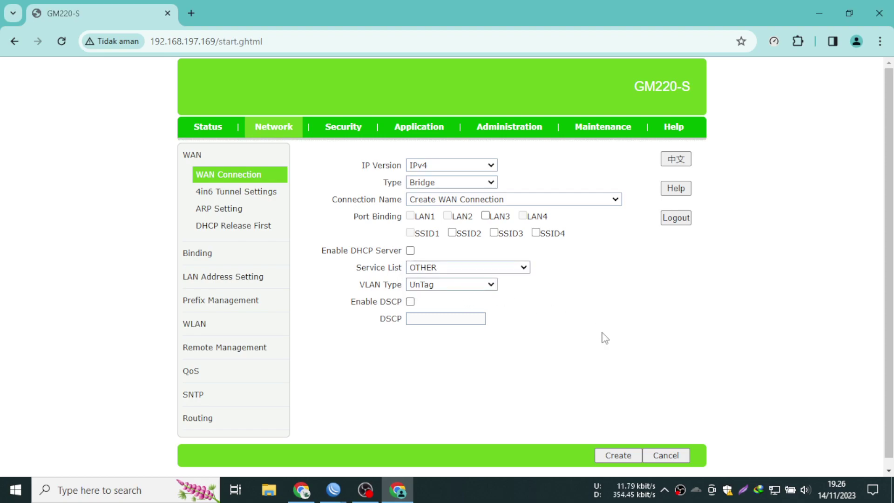
- Compare the bridge connection's services by switching between INTERNET and OTHER, finishing on OTHER
left_click(513, 268)
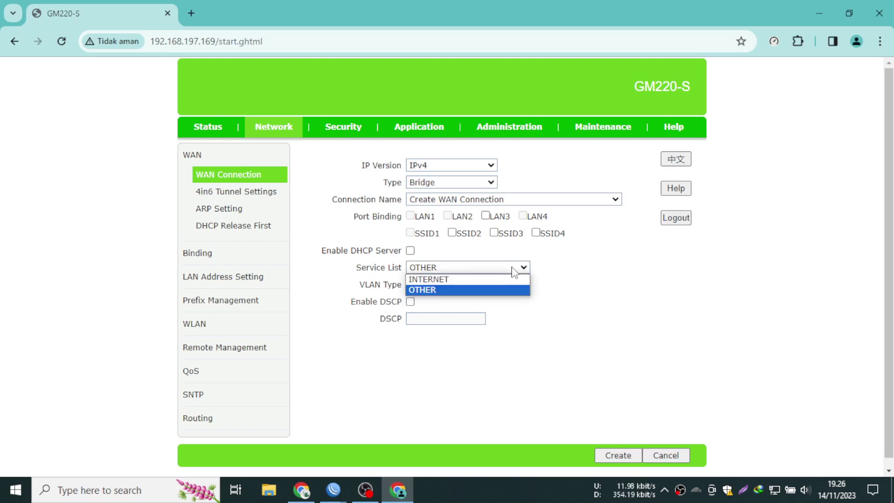
left_click(501, 281)
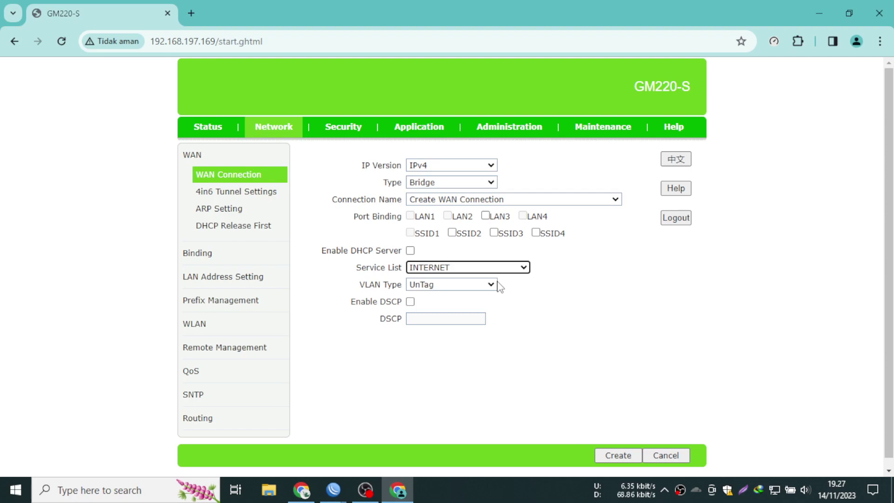
left_click(485, 276)
left_click(483, 270)
left_click(469, 291)
left_click(465, 268)
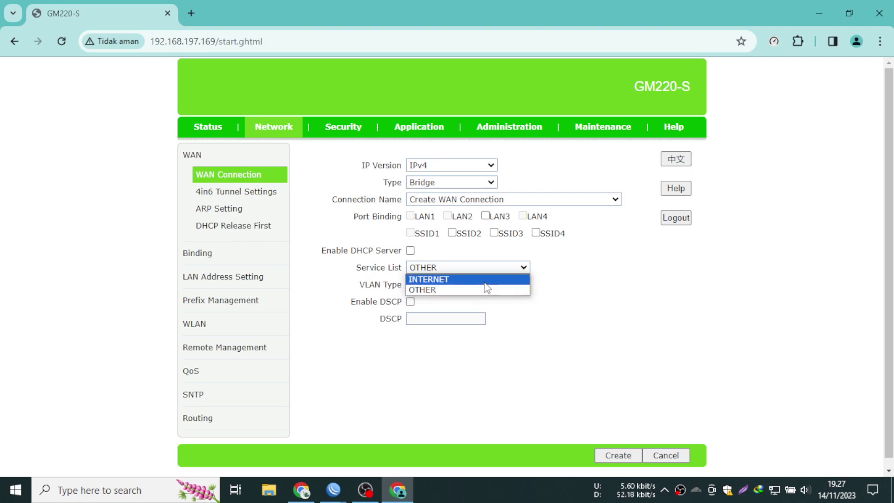
left_click(487, 290)
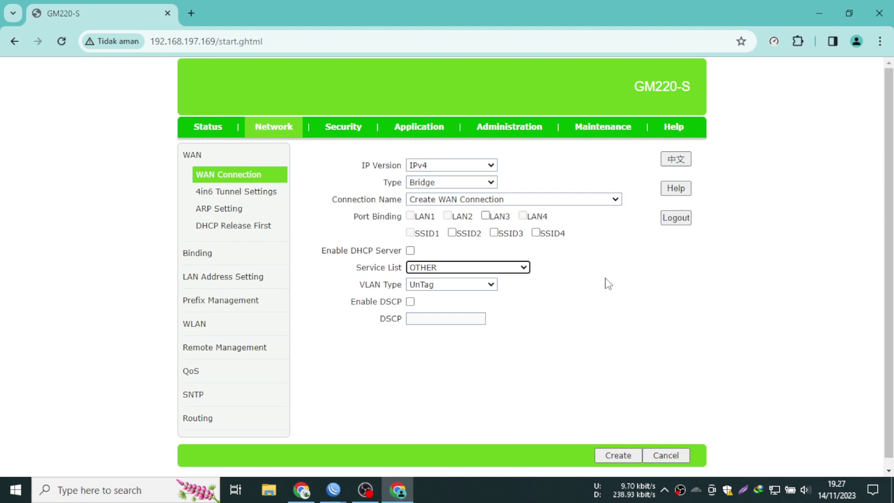
left_click(432, 269)
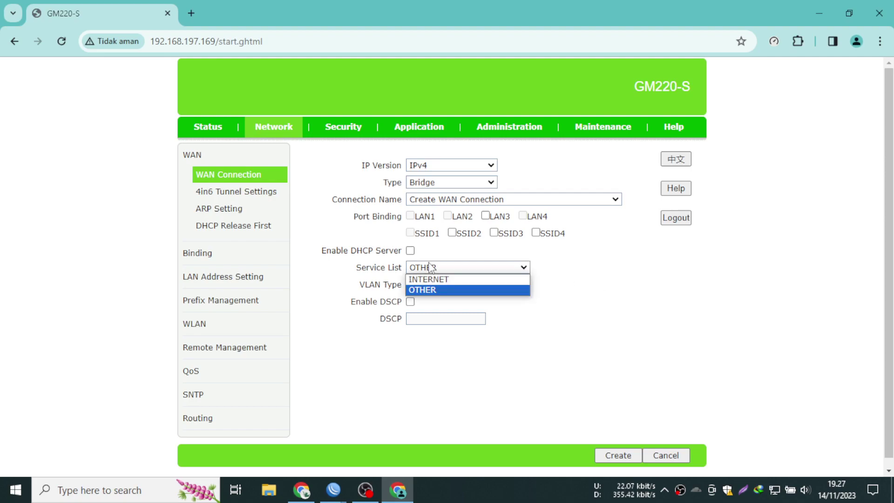
left_click(424, 290)
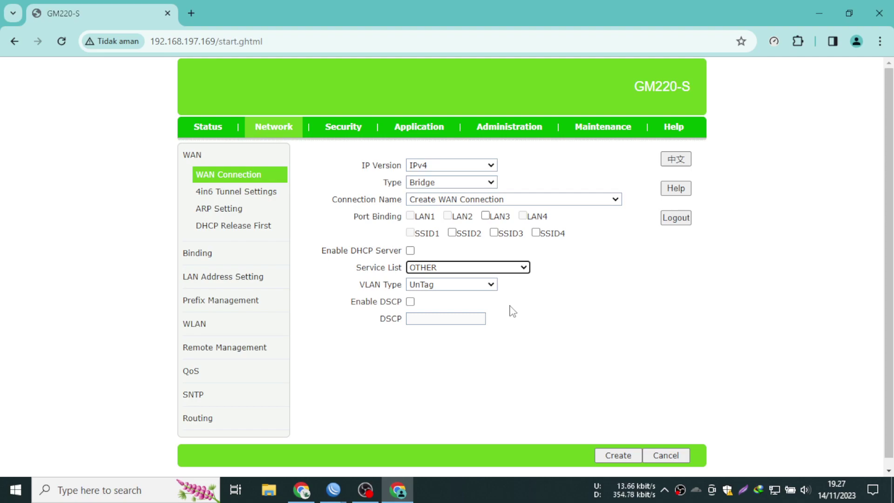
left_click(497, 270)
left_click(477, 280)
left_click(523, 269)
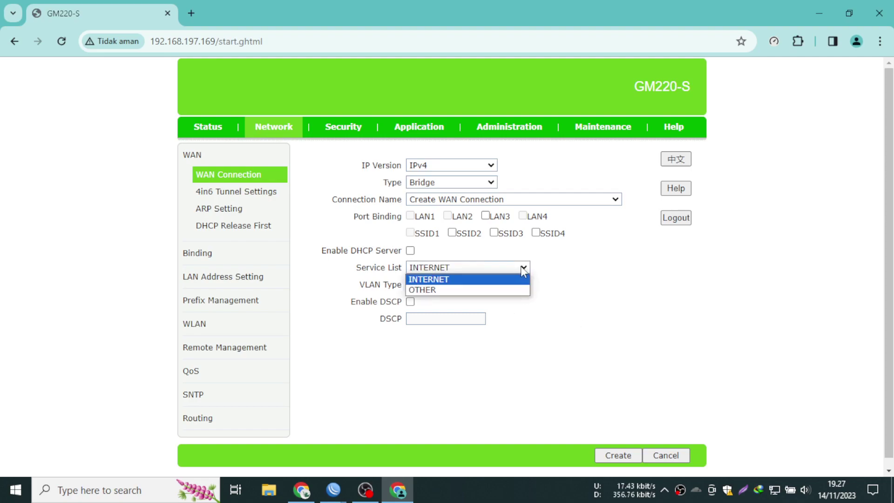
left_click(462, 292)
left_click(579, 355)
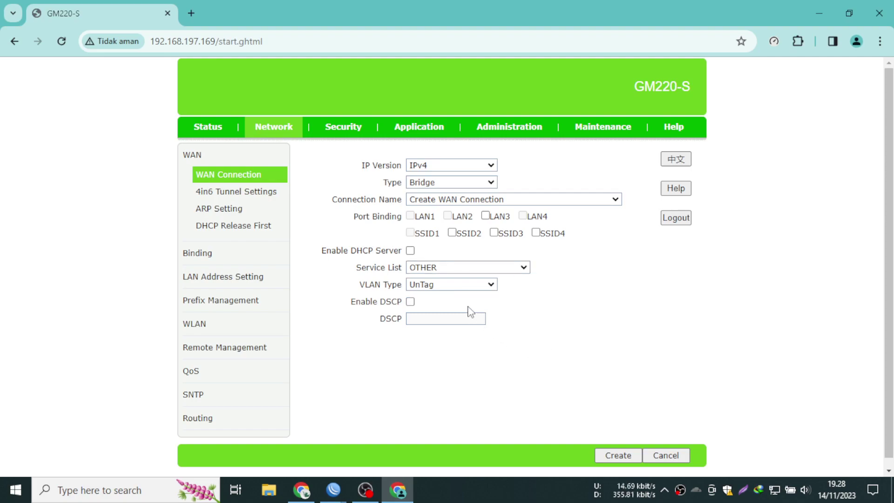
- Set the new bridge connection's VLAN type to Tag, then check the suggested VLAN IDs and the other VLAN types
left_click(465, 285)
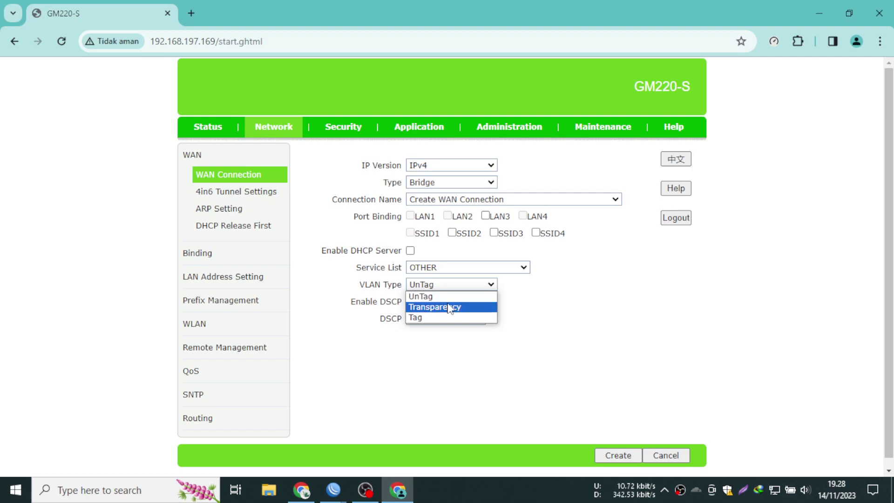
left_click(429, 319)
left_click(438, 302)
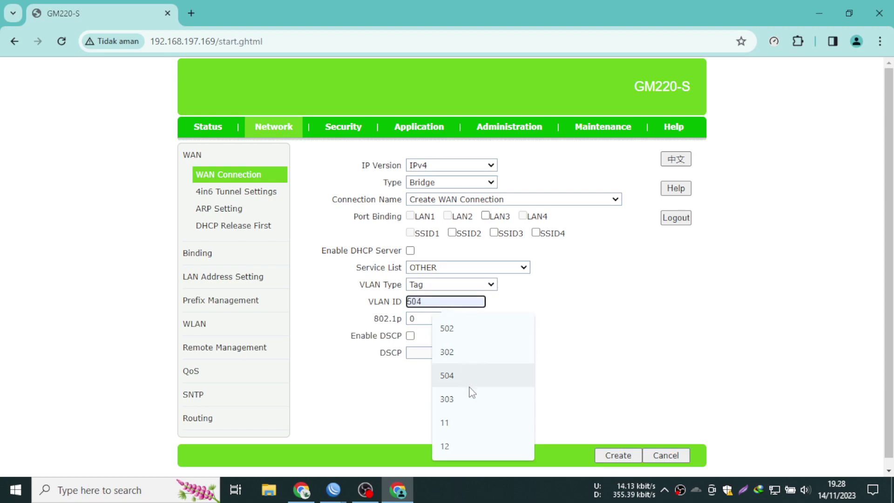
left_click(583, 384)
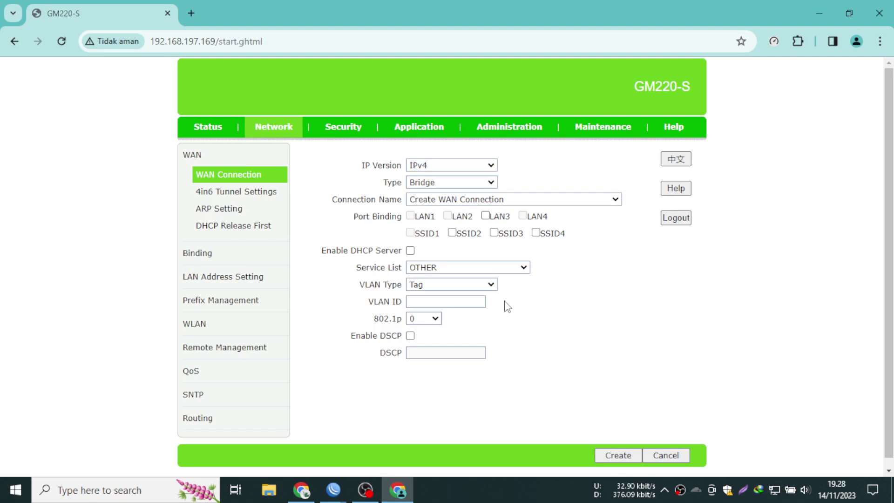
left_click(484, 288)
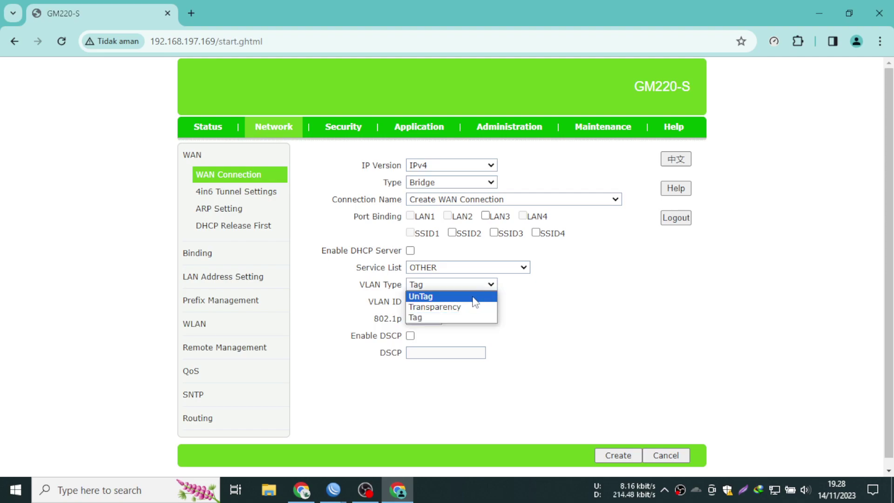
left_click(527, 206)
- Review the port binding and VLAN settings of the existing connections 1_INTERNET_R_VID_101, 3_Other_B_VID_, 5_Other_B_VID_100 and 4_Other_B_VID_504
left_click(524, 200)
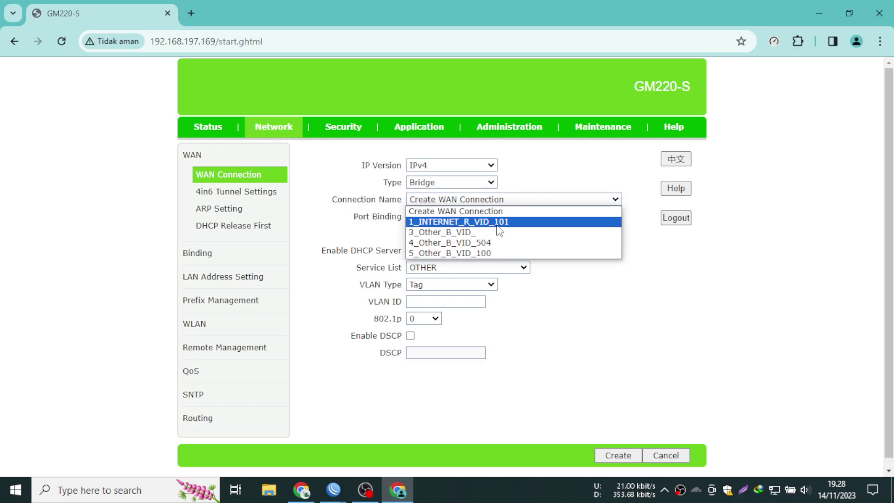
left_click(500, 222)
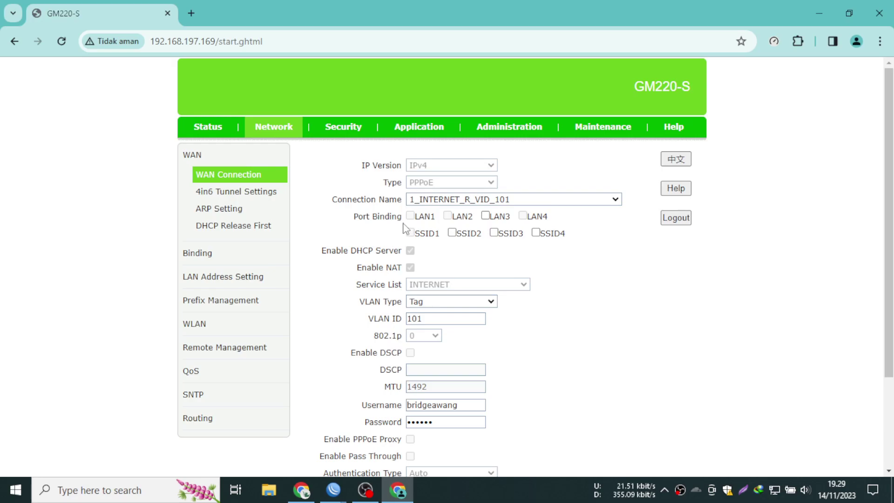
left_click(514, 200)
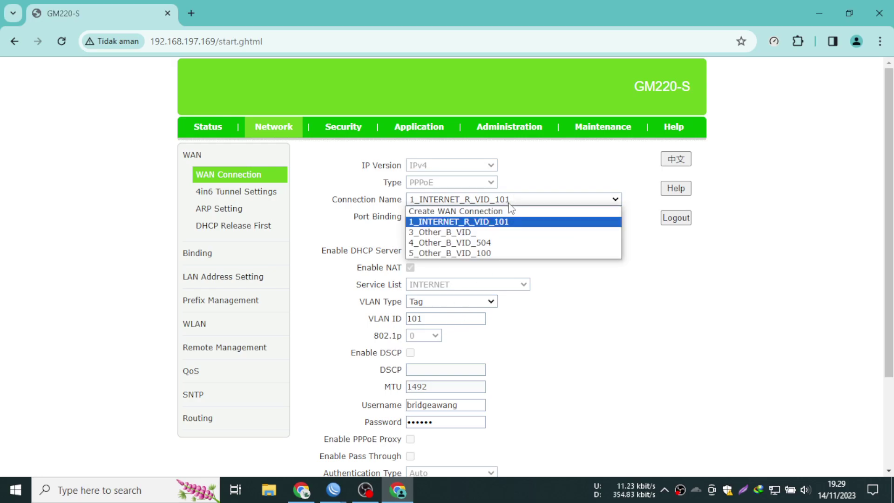
left_click(505, 232)
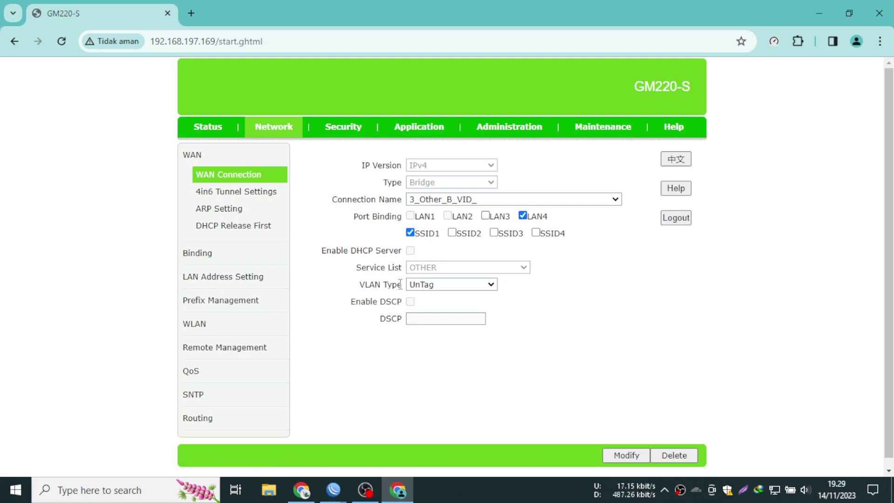
left_click(482, 204)
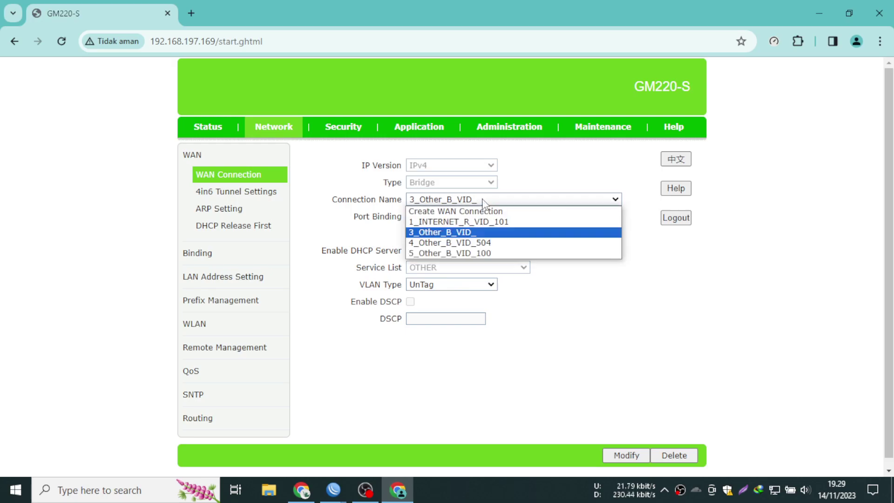
left_click(488, 253)
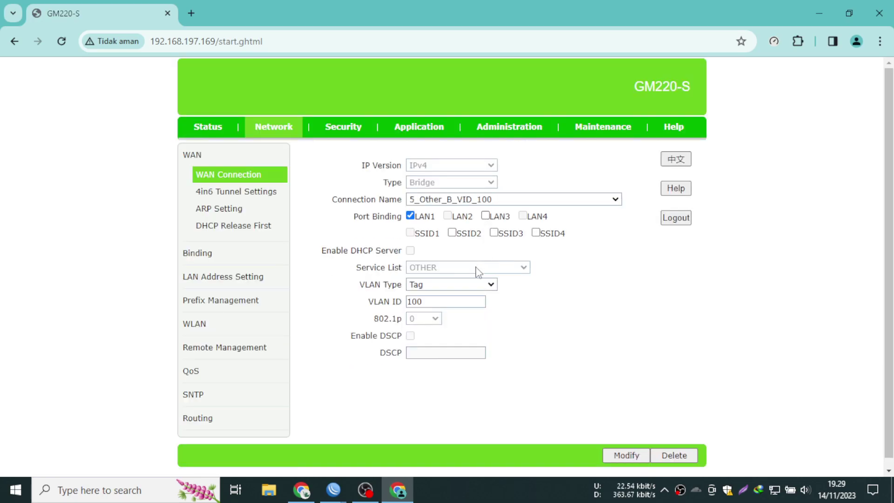
left_click(445, 200)
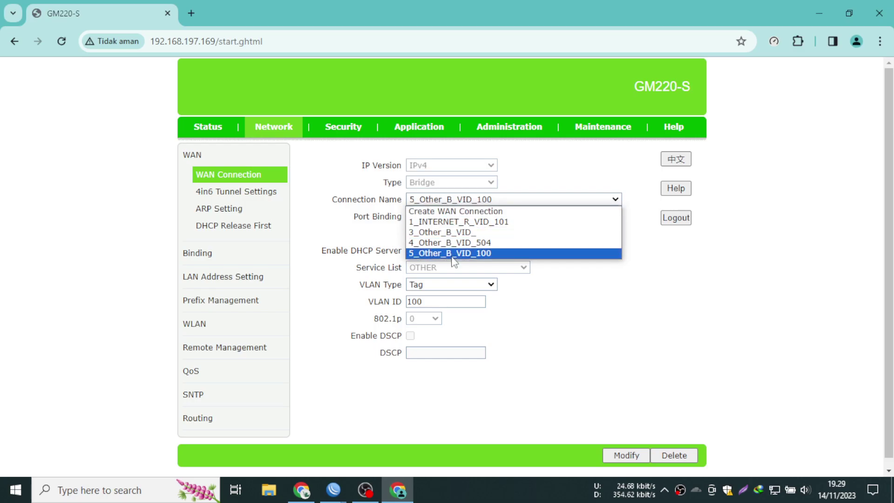
left_click(459, 243)
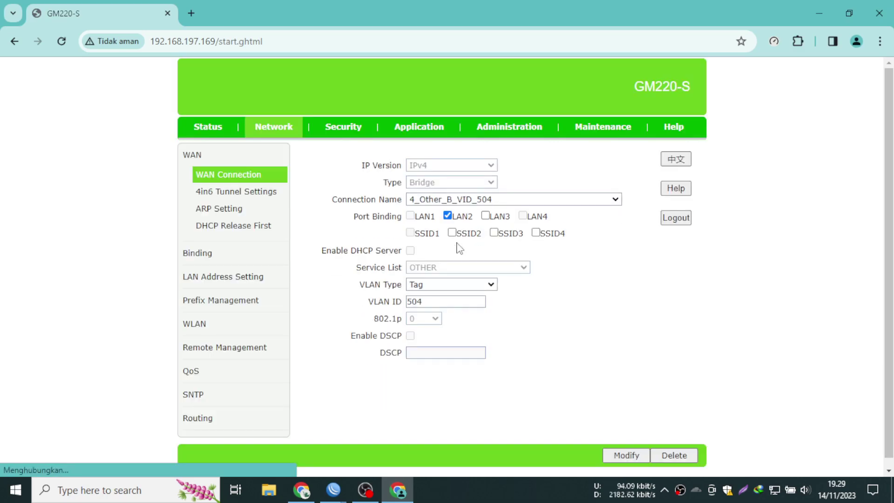